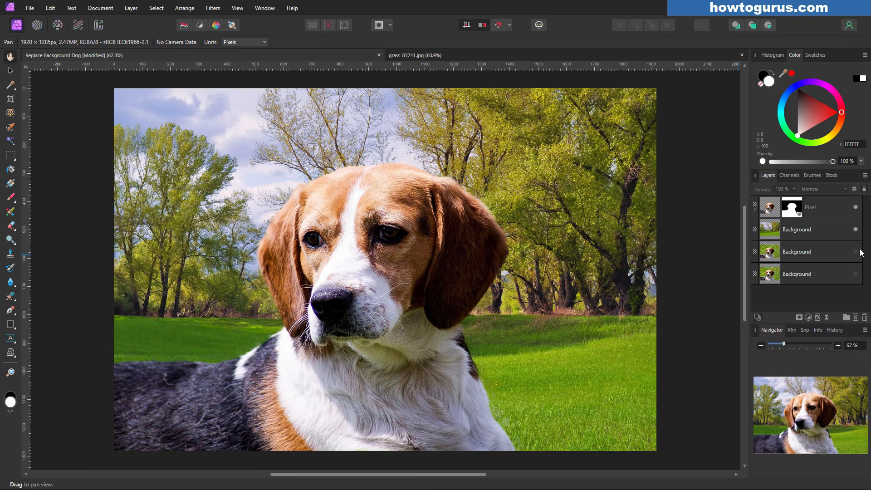
Delete all layers above the original dog photo and make that remaining Background layer visible.
click(828, 212)
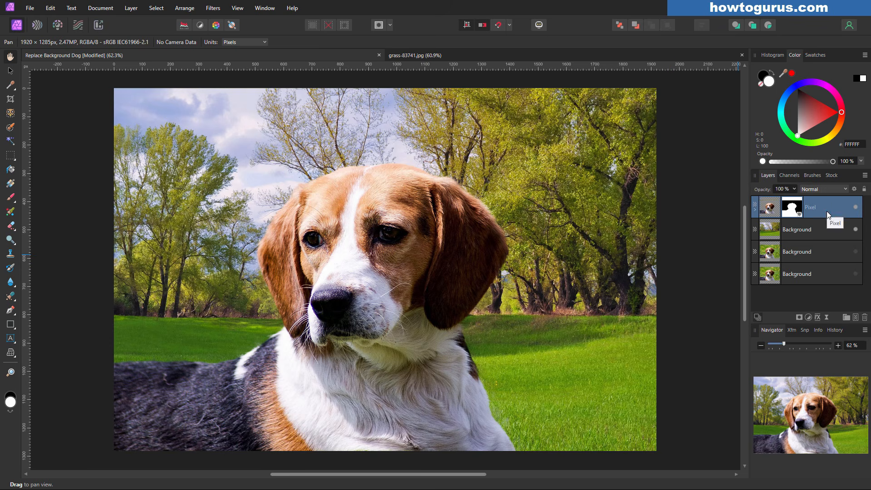
key(Delete)
double_click(823, 207)
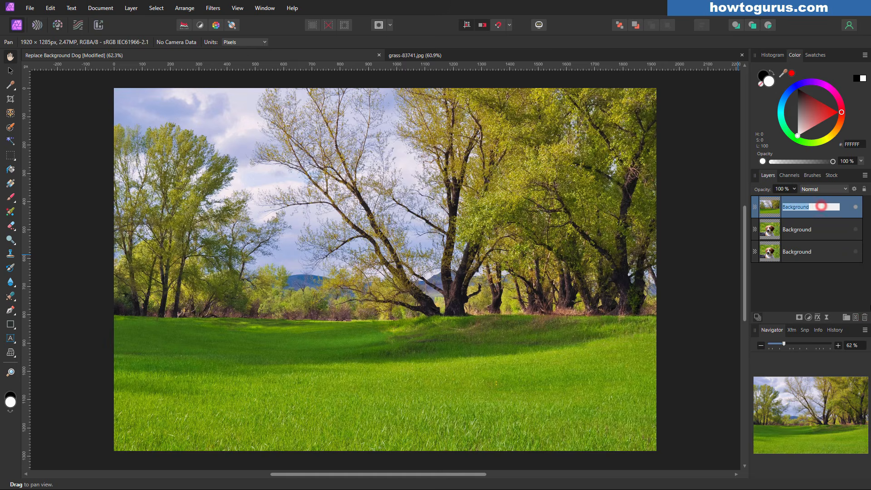
click(864, 317)
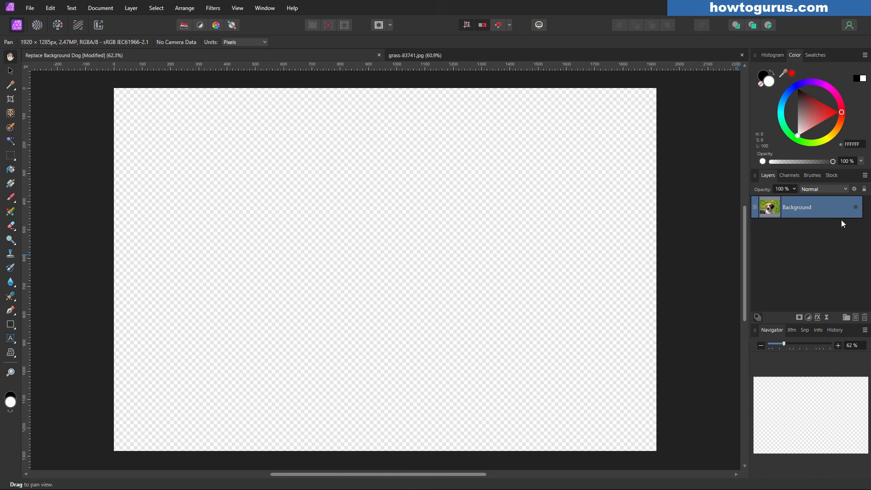
click(855, 207)
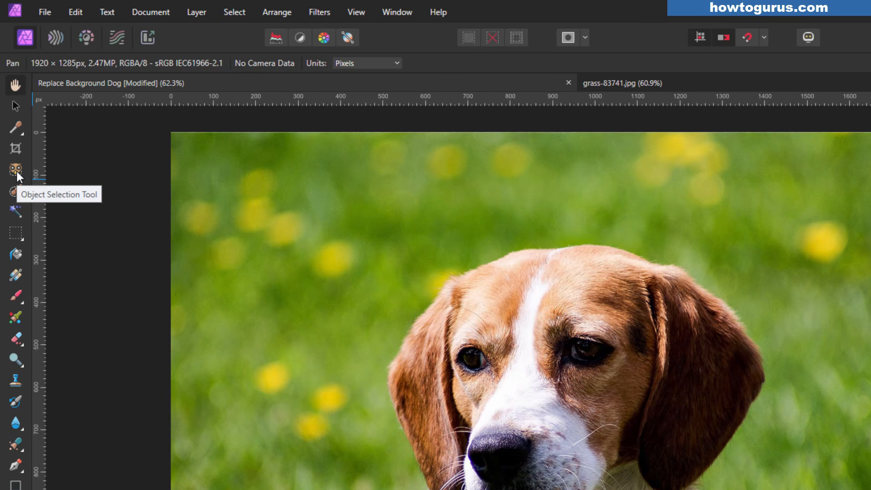
Select the whole dog with the Object Selection Tool.
click(17, 171)
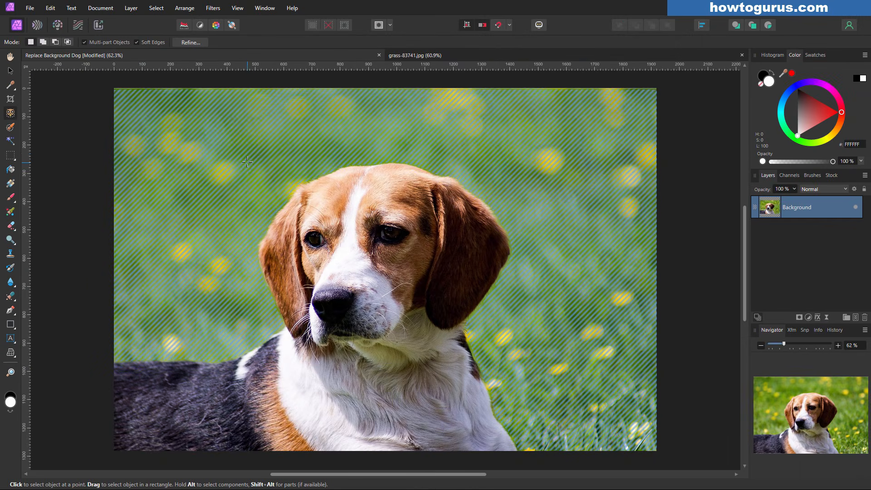
click(340, 213)
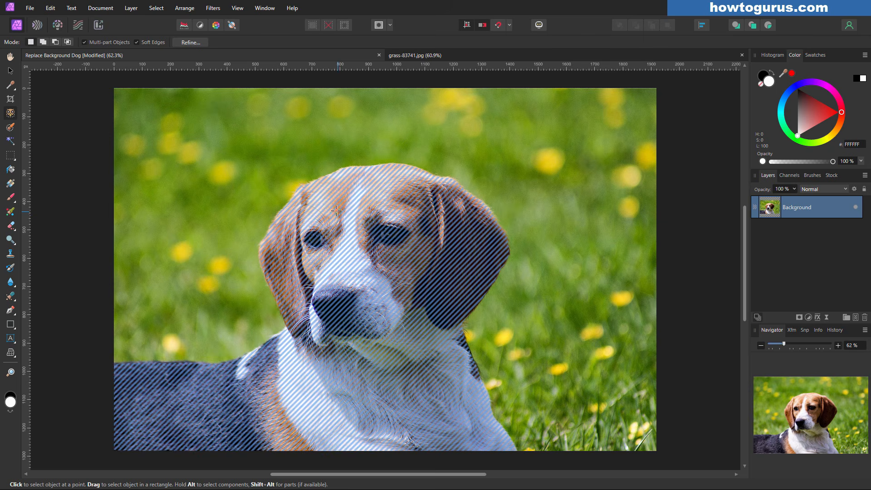
click(337, 210)
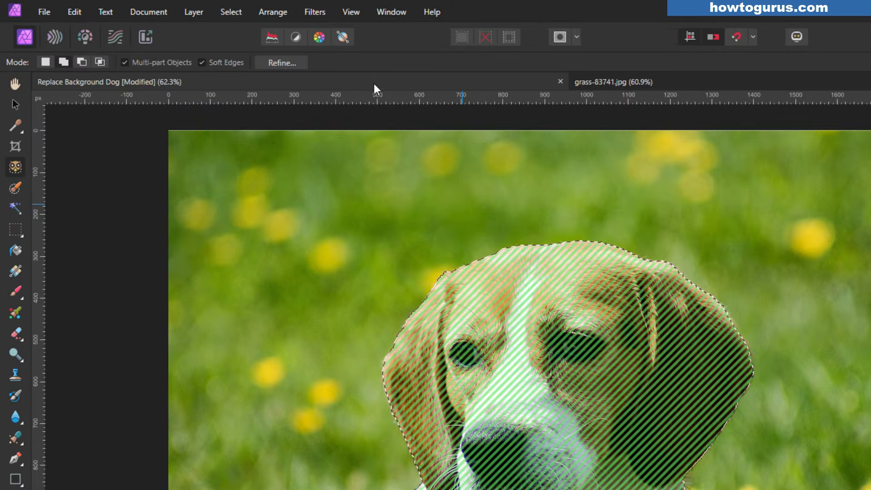
Refine the selection by painting with the 50 px Matte brush along the dog's outline and the photo's bottom edge.
click(214, 48)
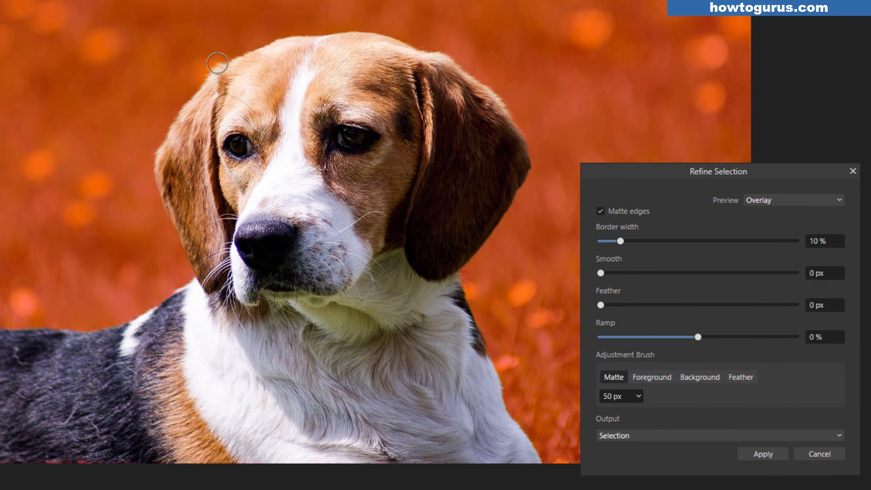
mouse_move(217, 62)
mouse_down()
mouse_move(192, 88)
mouse_move(151, 163)
mouse_up()
mouse_move(159, 154)
mouse_down()
mouse_move(154, 179)
mouse_move(168, 230)
mouse_move(195, 277)
mouse_move(106, 315)
mouse_move(0, 323)
mouse_up()
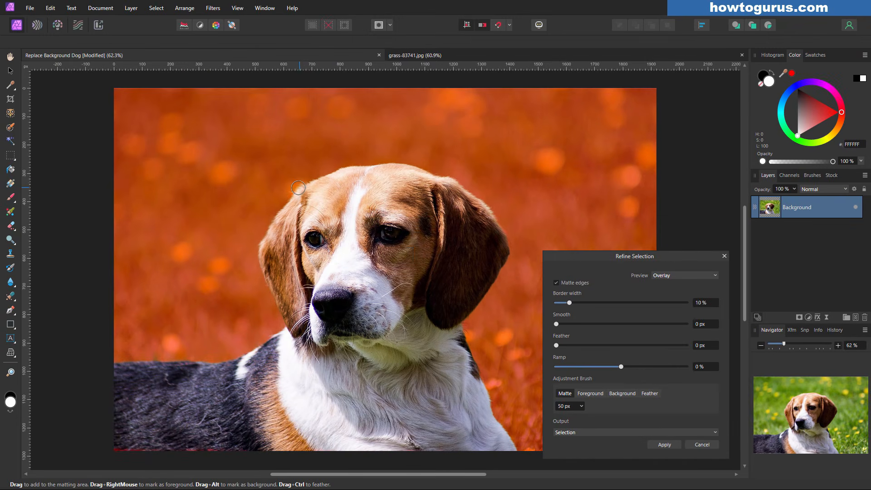
mouse_move(298, 187)
mouse_down()
mouse_move(354, 164)
mouse_move(395, 161)
mouse_move(463, 182)
mouse_move(498, 218)
mouse_move(508, 247)
mouse_move(463, 331)
mouse_move(519, 453)
mouse_up()
drag(160, 450, 116, 452)
drag(240, 454, 110, 449)
drag(222, 450, 118, 451)
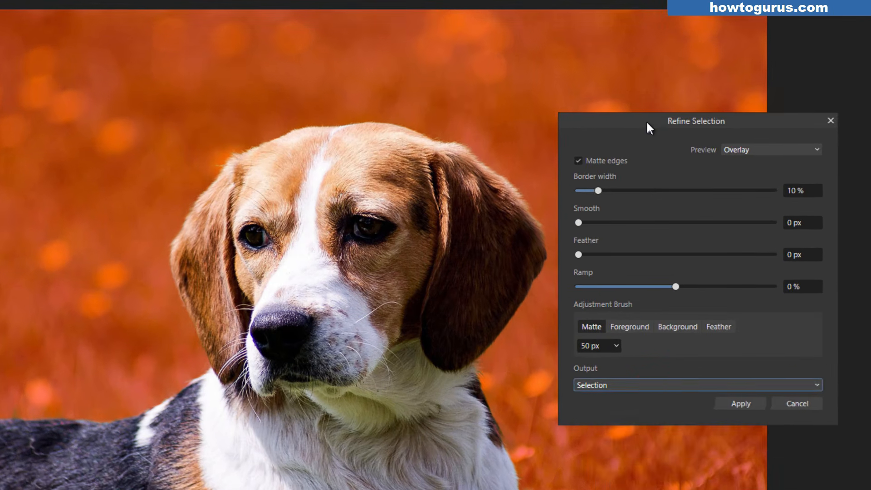
Output the refined selection as a new layer with mask and make the original Background layer visible again.
click(601, 432)
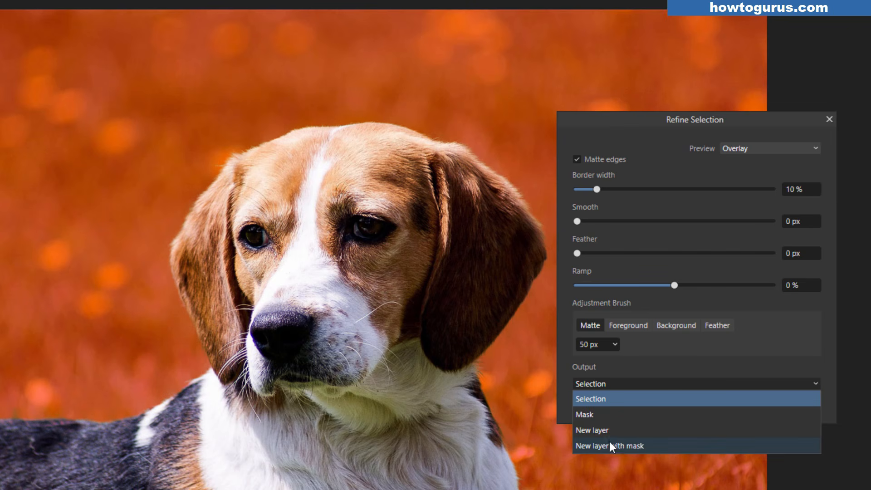
click(641, 446)
click(732, 401)
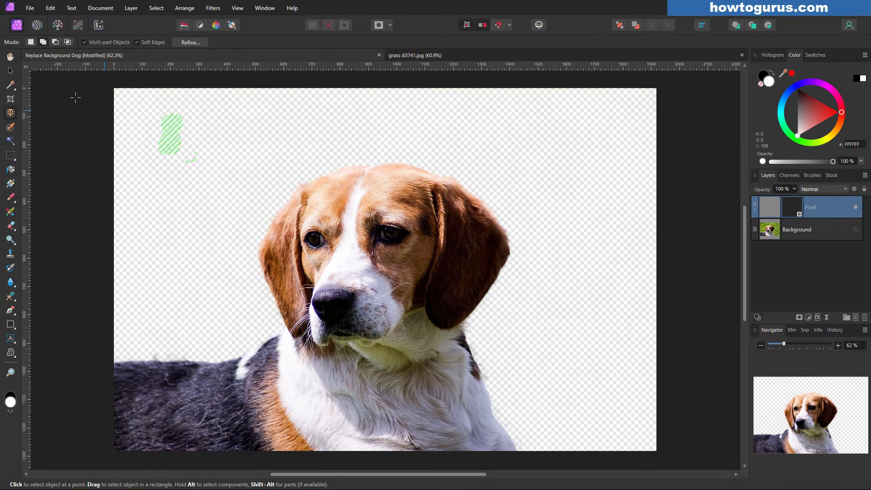
click(11, 72)
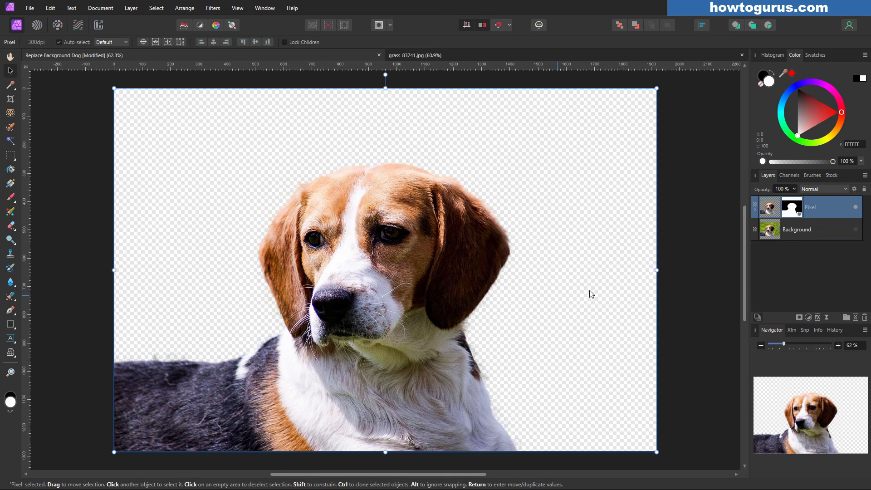
click(855, 230)
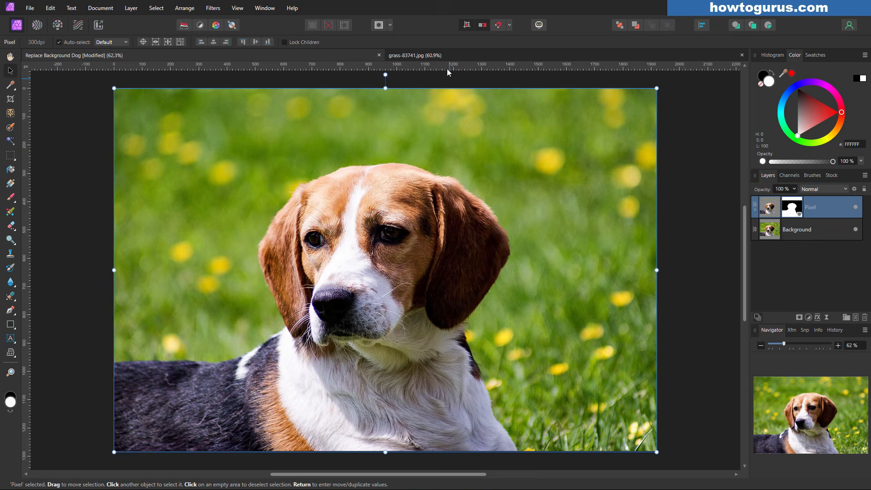
Float the grass-83741.jpg document in its own window and copy its Background layer into the dog document.
click(449, 54)
key(h)
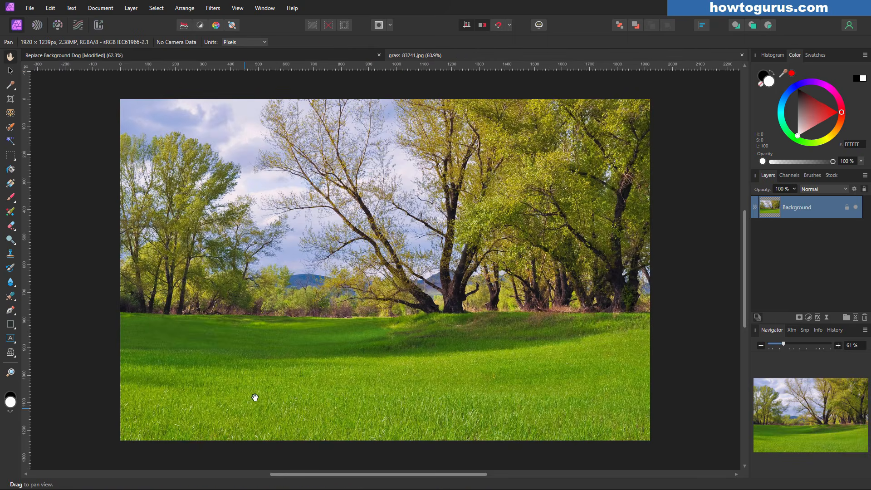
drag(515, 56, 618, 314)
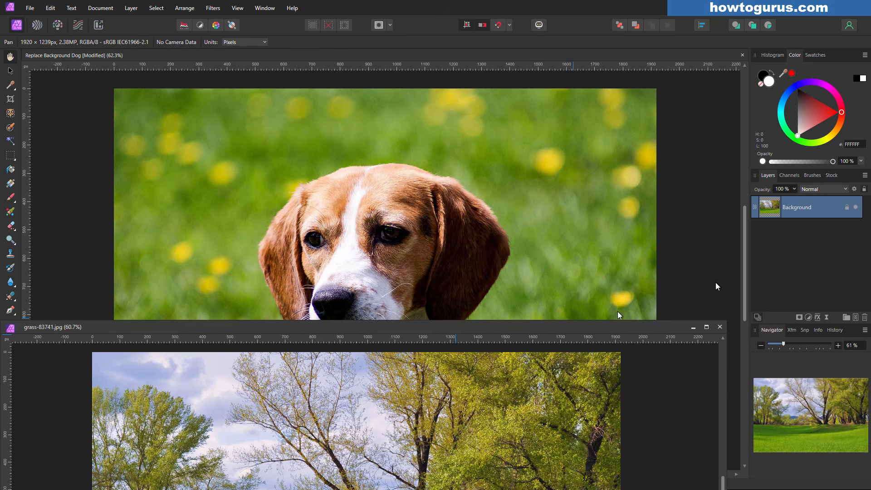
drag(799, 211, 533, 200)
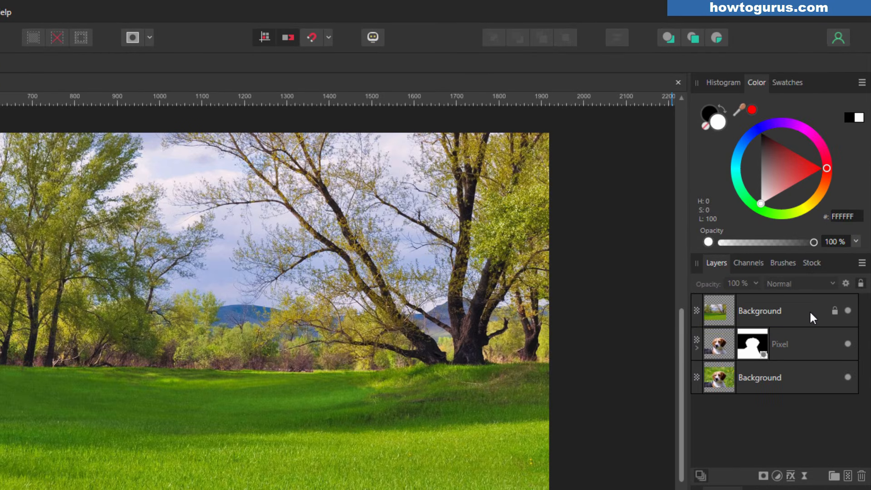
Unlock the landscape layer, then position and enlarge it proportionally so it covers the entire canvas.
click(835, 311)
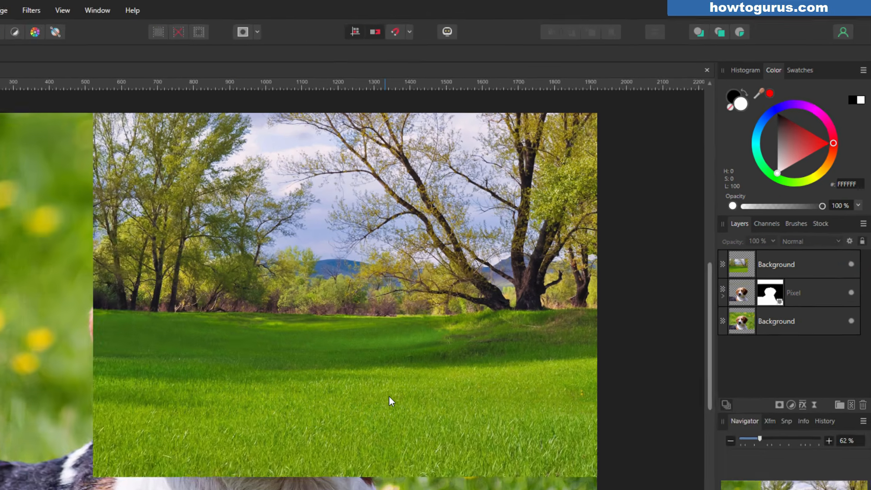
drag(295, 463, 214, 482)
drag(433, 322, 372, 382)
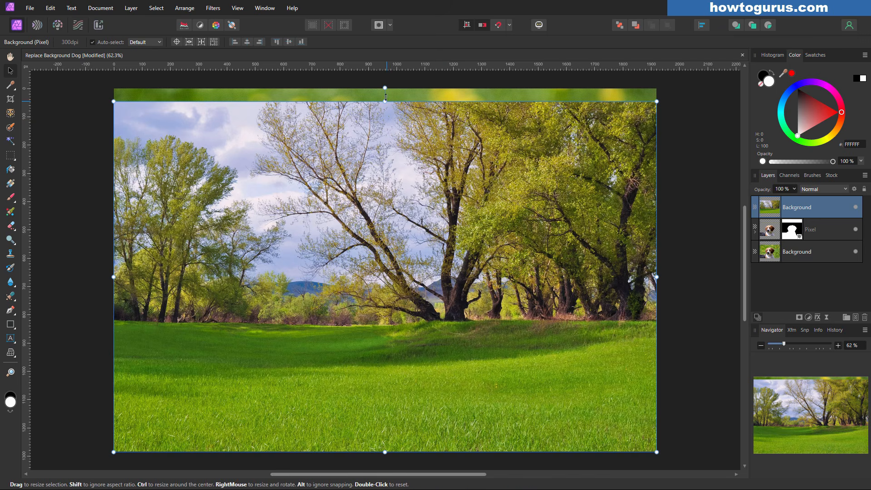
drag(656, 101, 680, 86)
drag(586, 284, 575, 283)
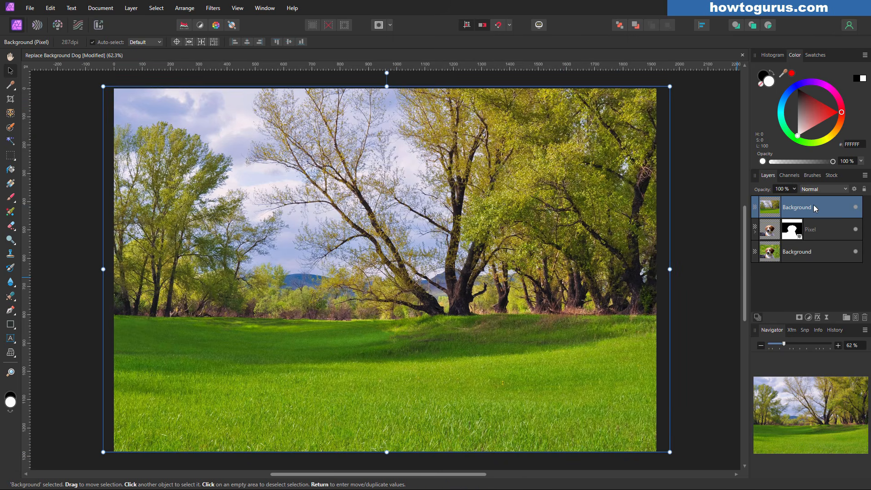
Move the landscape layer directly beneath the masked dog layer, then switch to the new Affinity app and deselect the layer there.
drag(813, 206, 826, 237)
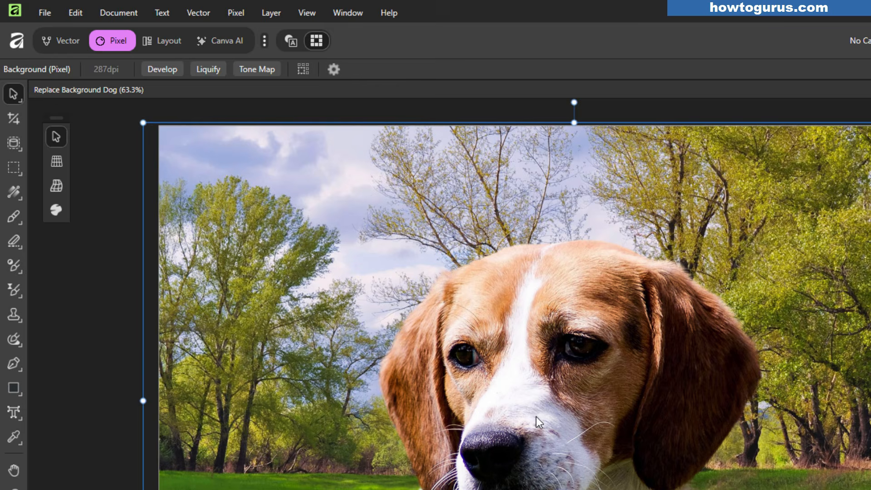
key(Escape)
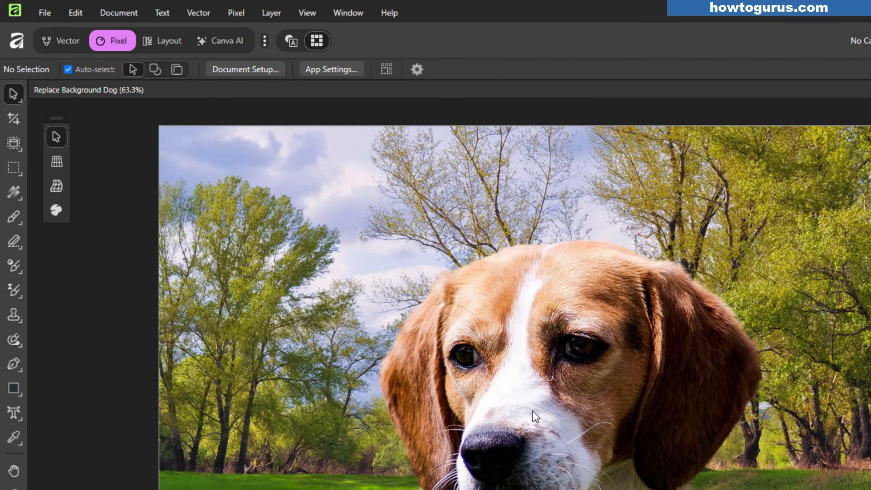